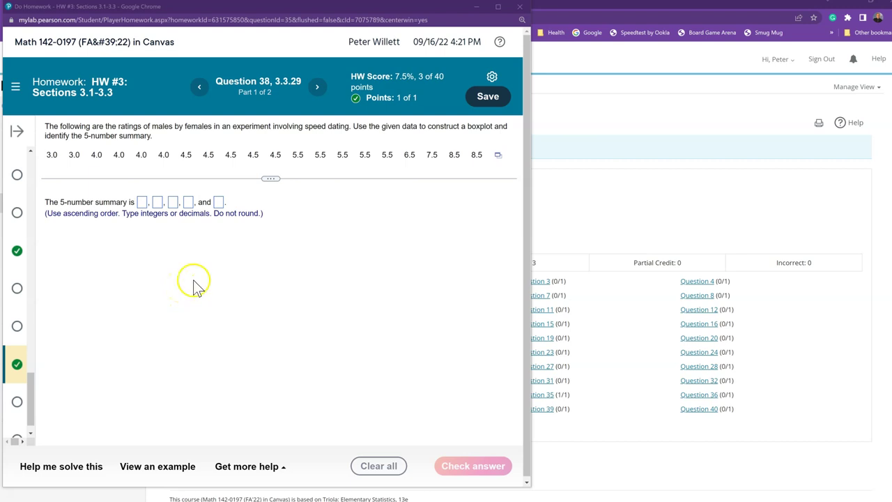
Export the ratings to StatCrunch as var1, then move and enlarge the window to show all 20 rows.
click(499, 156)
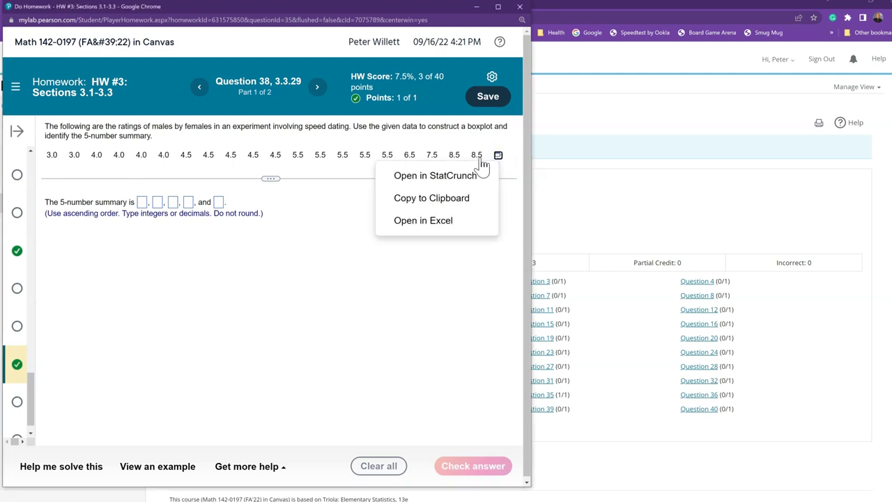
click(436, 175)
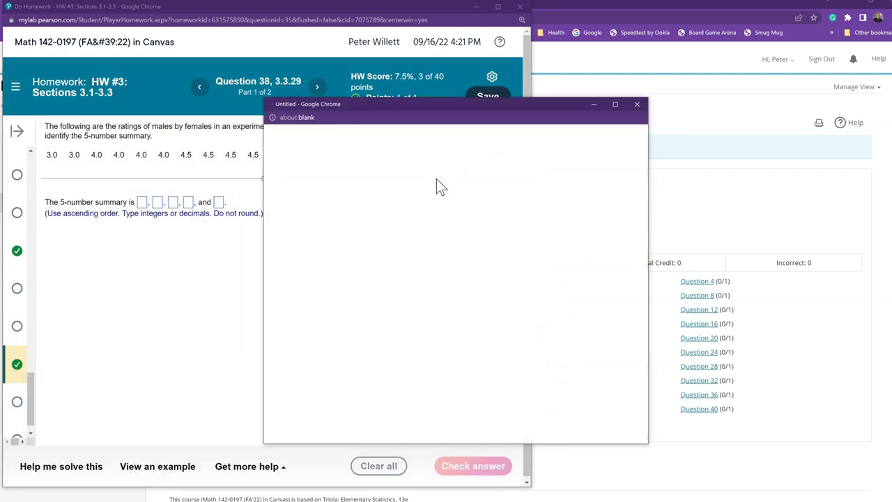
drag(448, 109, 588, 47)
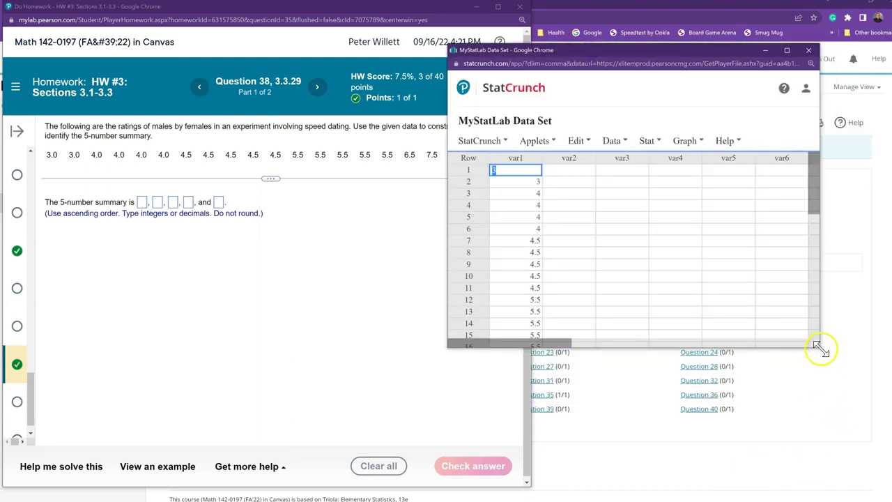
drag(822, 351, 858, 482)
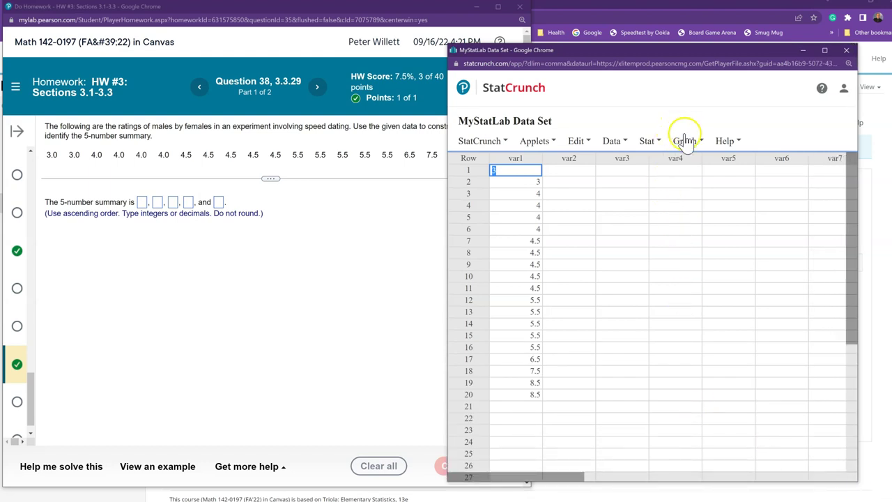
click(685, 141)
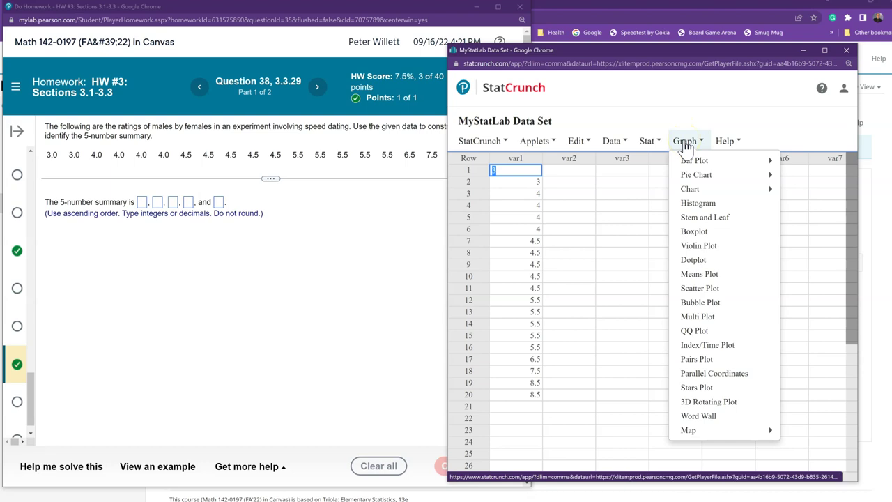
Set up a boxplot of var1 with outlier fences off and boxes drawn horizontally.
click(696, 237)
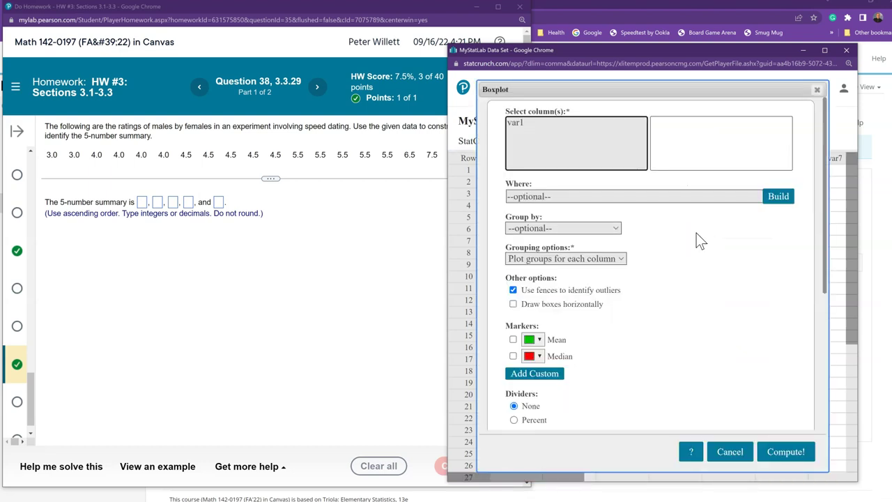
click(521, 124)
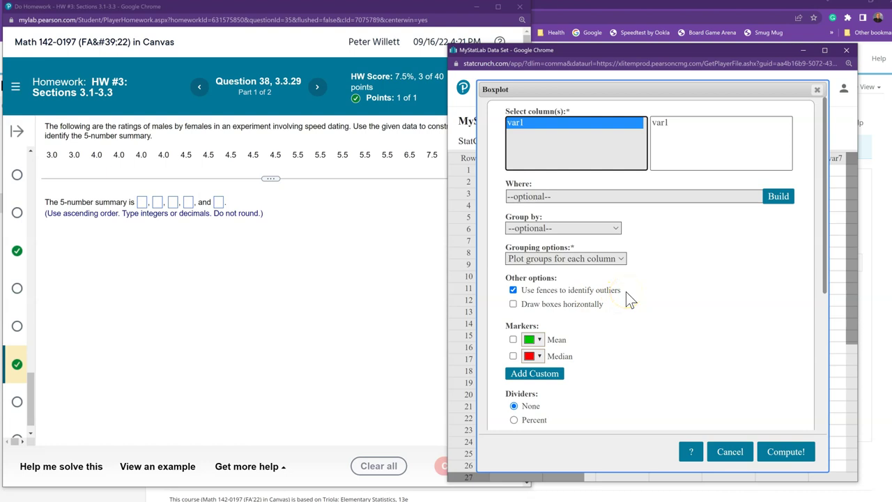
click(620, 293)
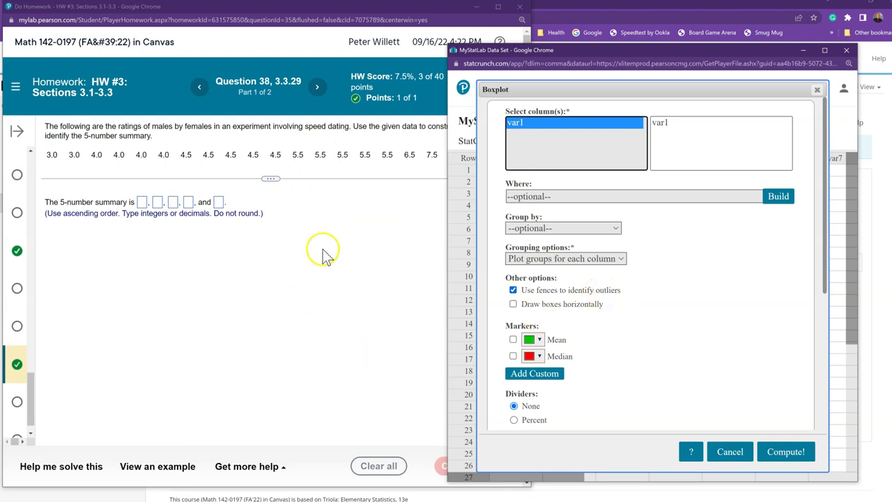
click(514, 291)
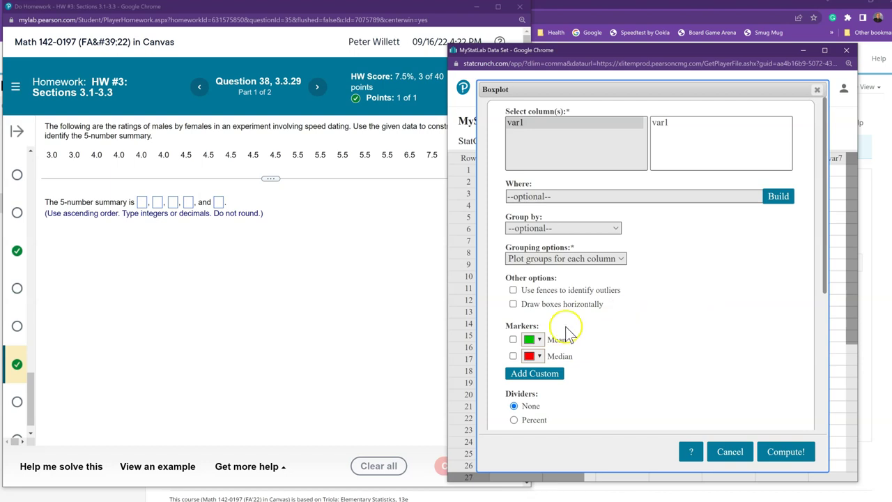
click(513, 304)
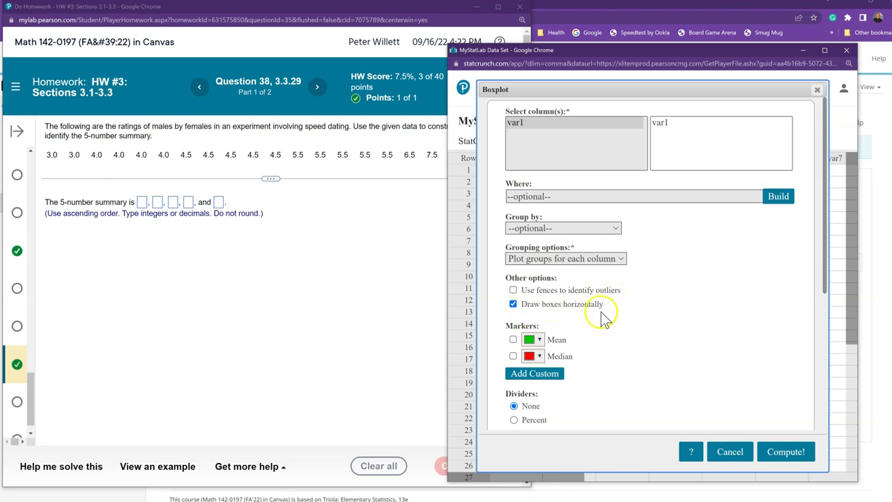
Compute the var1 boxplot and move its window over the data grid.
click(783, 453)
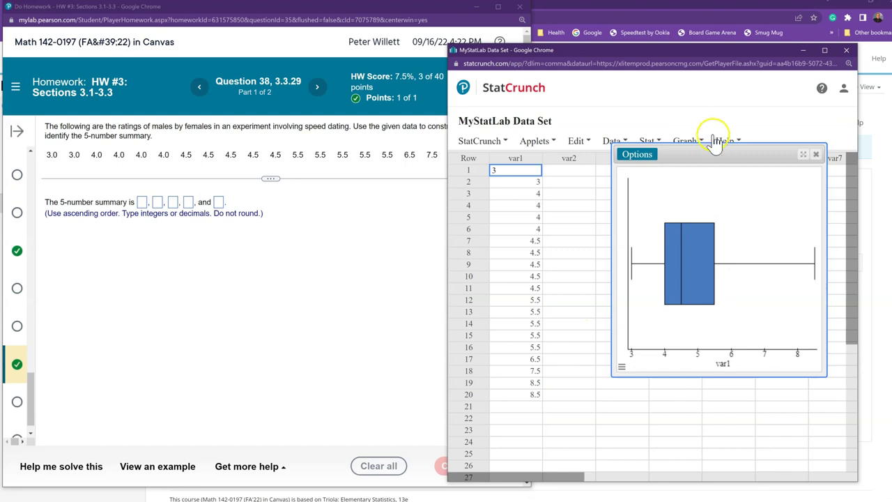
drag(722, 153, 605, 188)
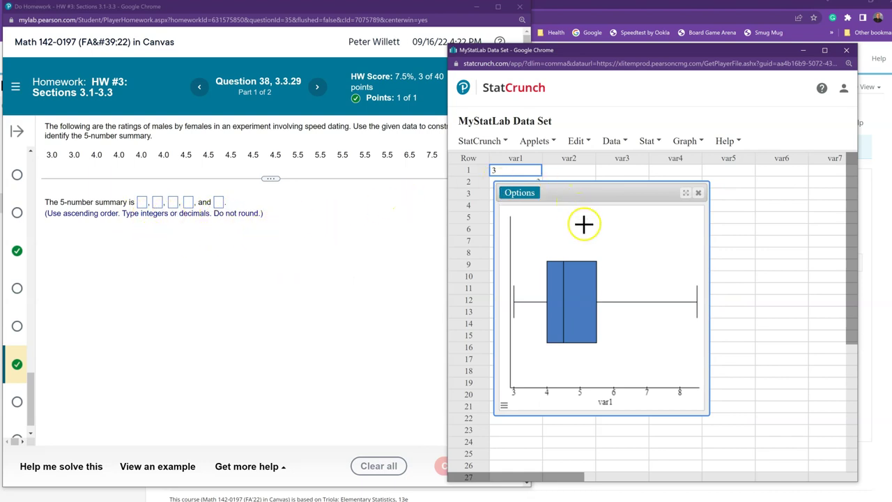
mouse_move(578, 289)
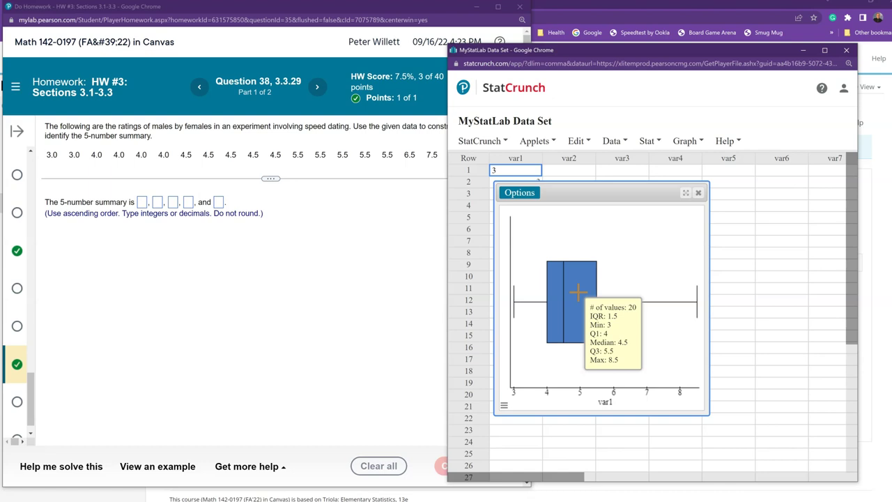
Enter the five-number summary 3, 4, 4.5, 5.5 and 8.5 in the answer boxes.
click(142, 202)
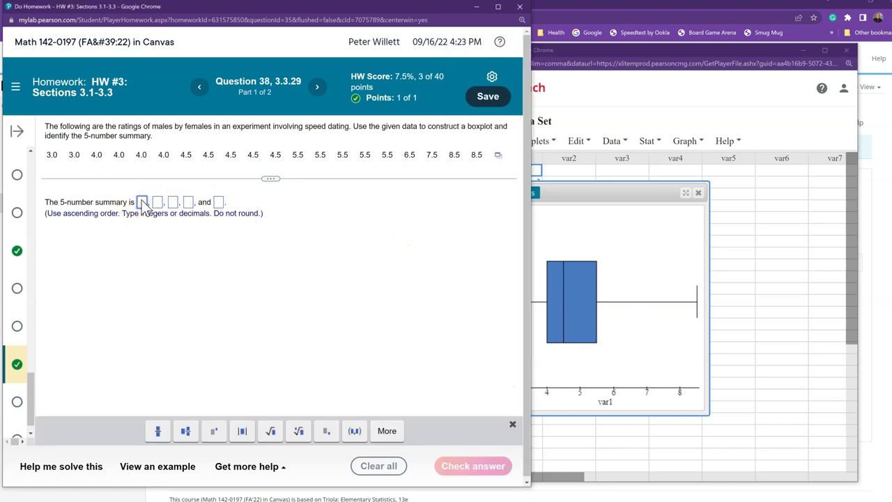
text(3)
key(Tab)
text(4)
key(Tab)
text(4.5)
key(Tab)
text(5.5)
key(Tab)
text(8.5)
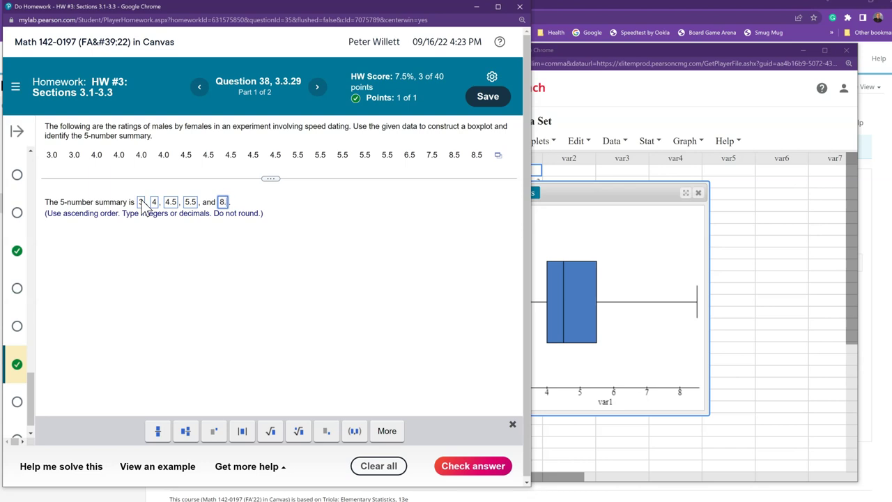
Compare with the boxplot's summary statistics, check the answer and dismiss the correct message.
click(581, 305)
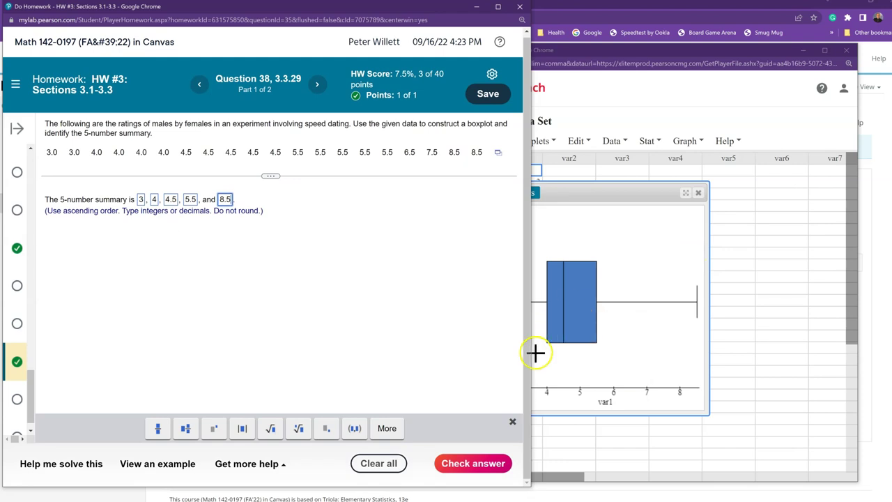
click(470, 462)
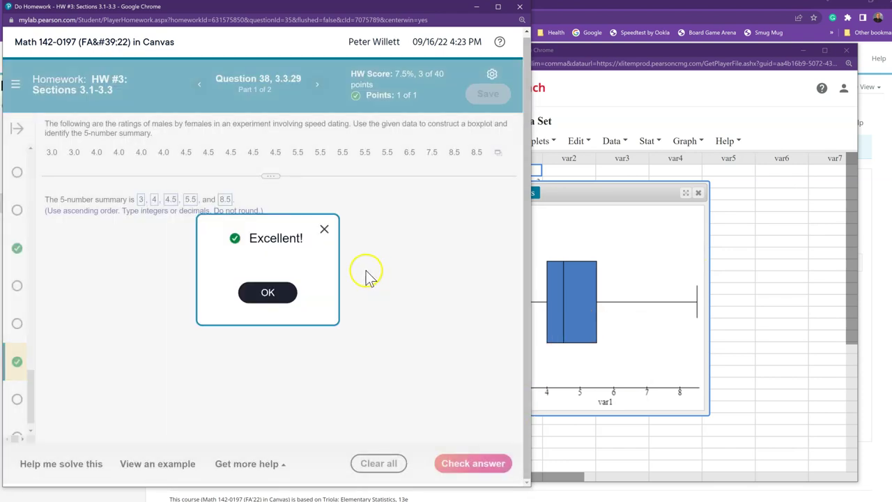
click(271, 293)
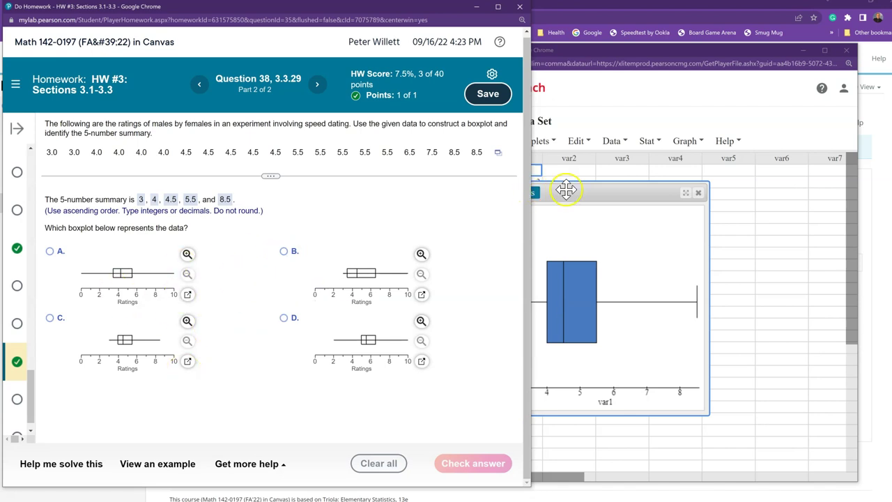
Flatten the boxplot window into a strip beside the choices and select boxplot C.
drag(566, 188, 575, 131)
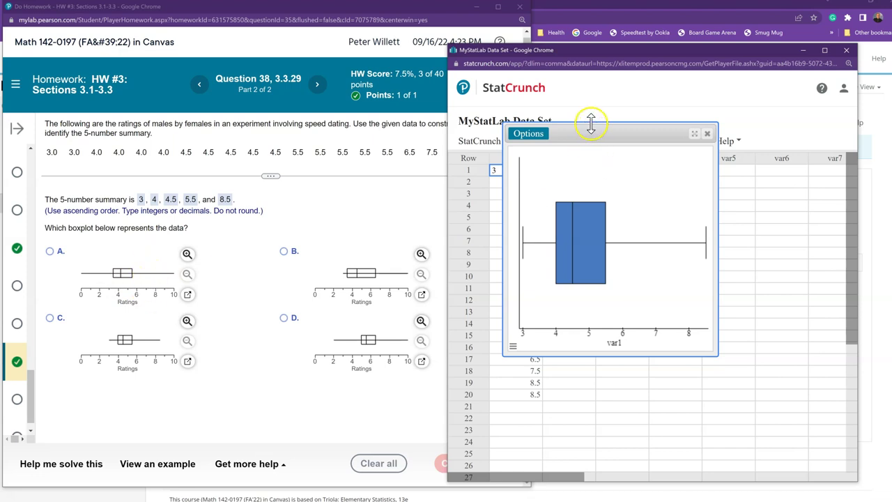
drag(590, 124, 596, 257)
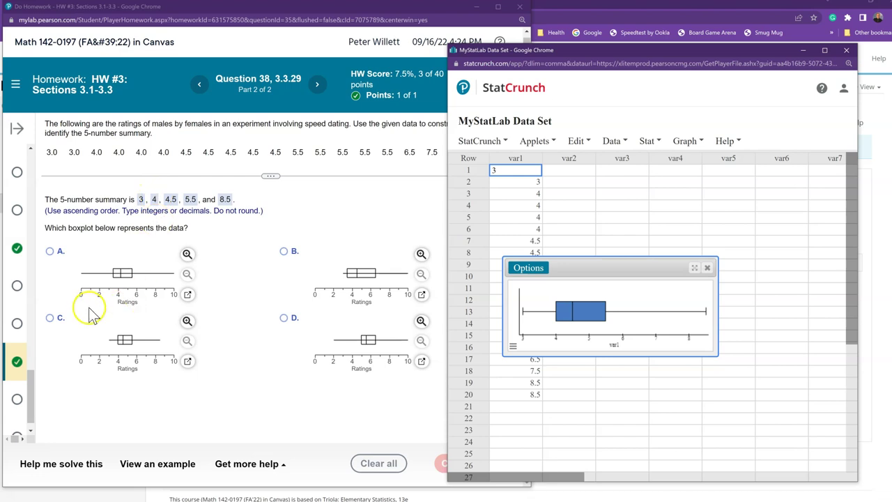
click(49, 318)
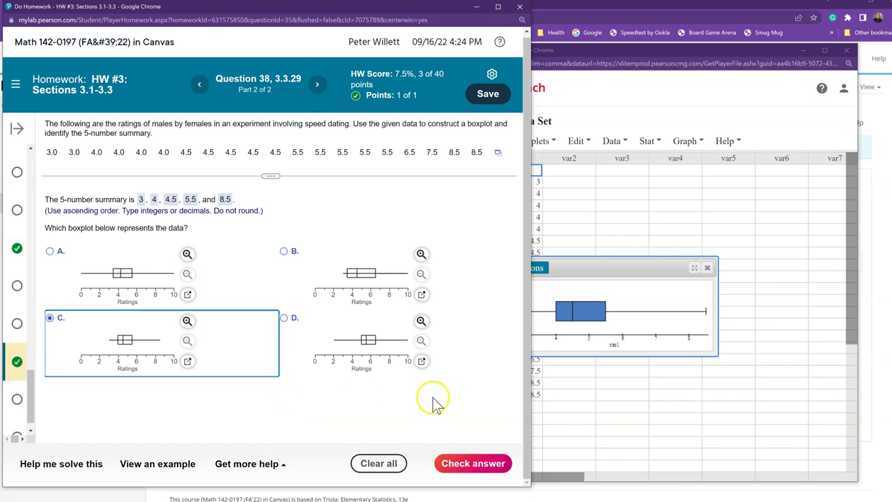
Submit boxplot C and close the Good job! message.
click(471, 466)
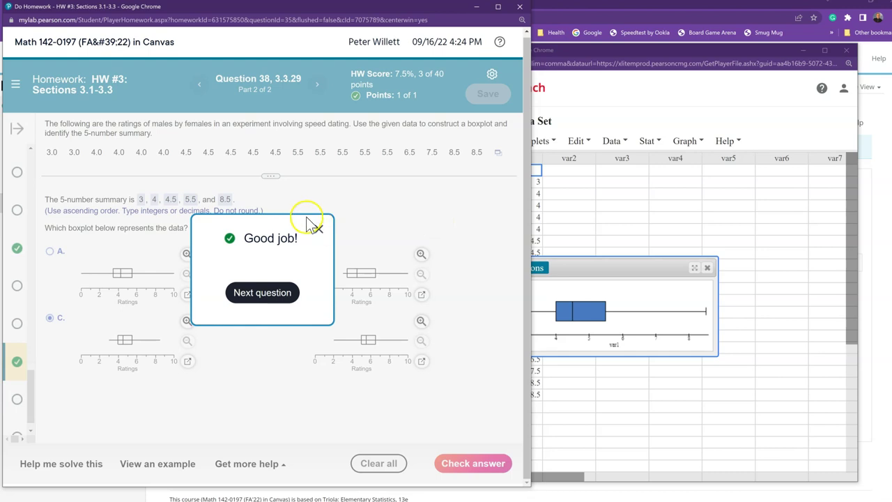
click(319, 231)
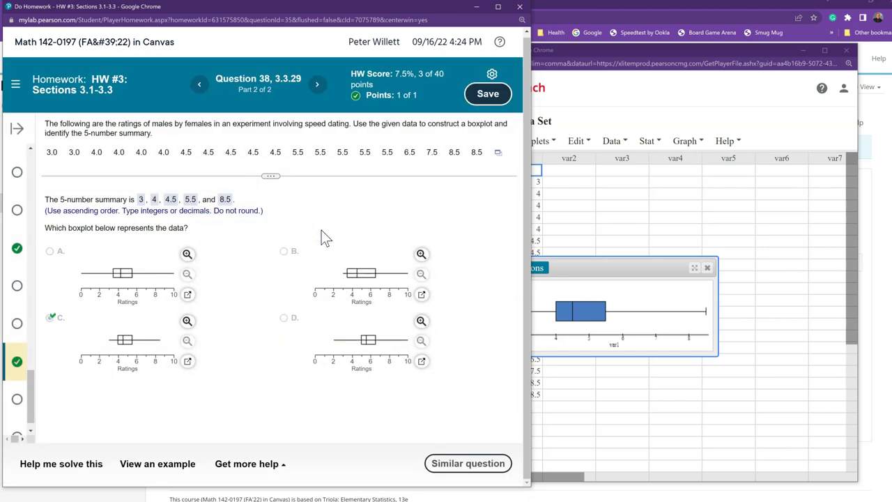